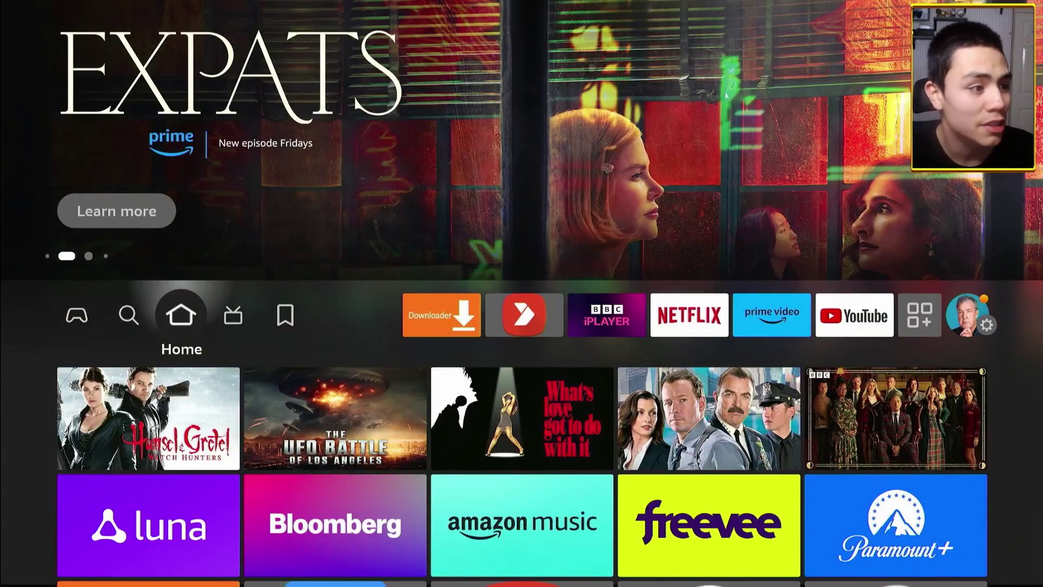
- Bring up the on-screen keyboard for the Fire TV search bar
key("Left")
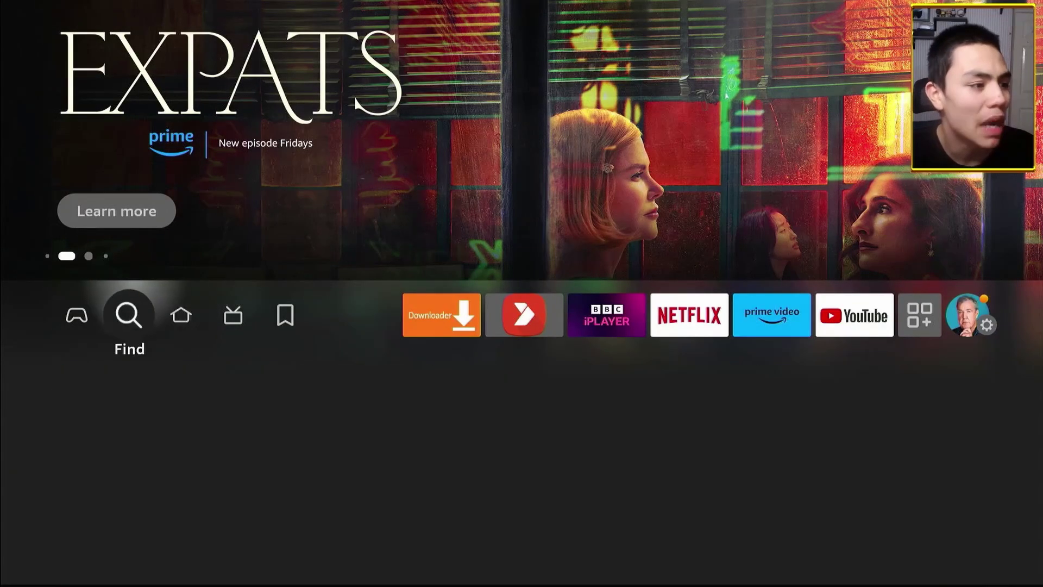
key("Down")
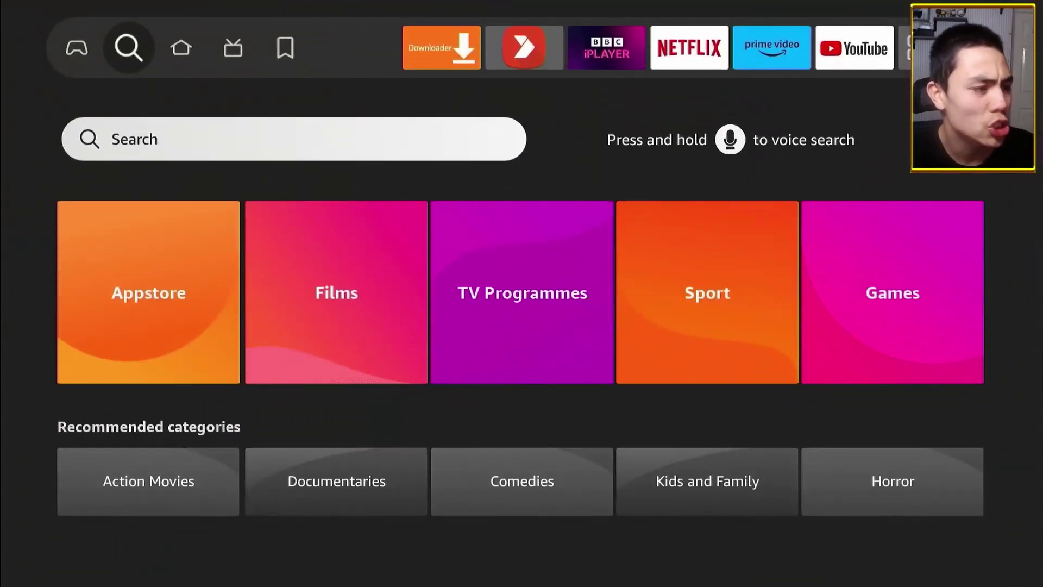
key("Return")
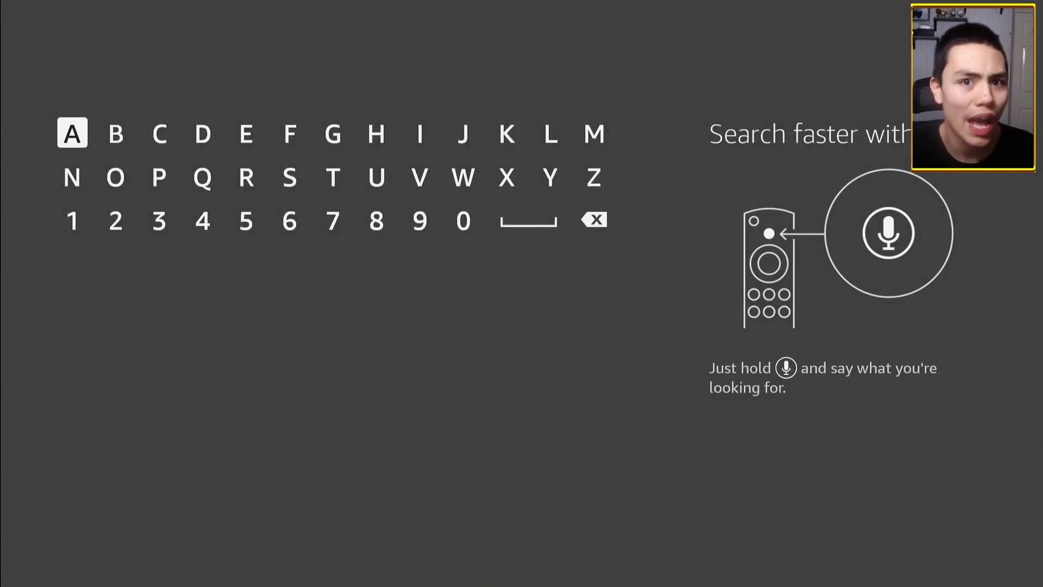
- Enter 'Xp' and search with the 'Xplore File Manager' suggestion
key("Right")
key("Right")
key("Right")
key("Right")
key("Right")
key("Right")
key("Right")
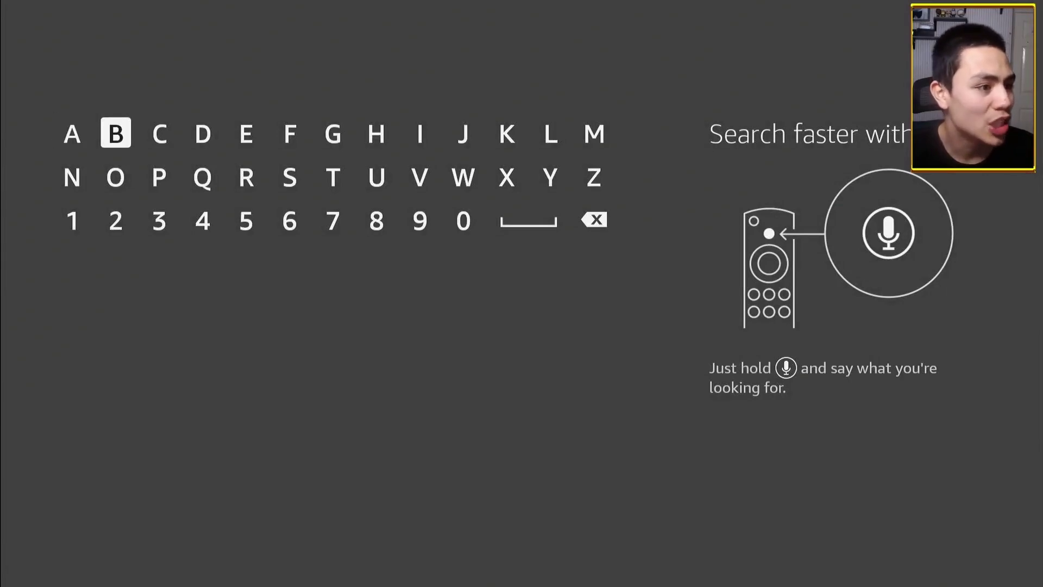
key("Down")
key("Down")
key("Right")
key("Right")
key("Right")
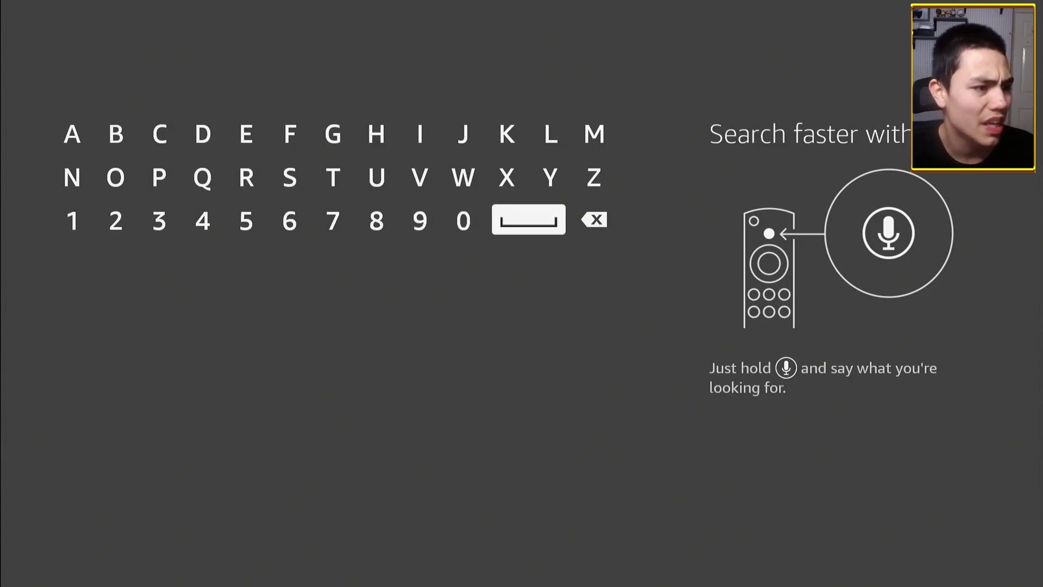
key("Up")
key("Return")
key("Left")
key("Left")
key("Left")
key("Left")
key("Left")
key("Left")
key("Left")
key("Left")
key("Left")
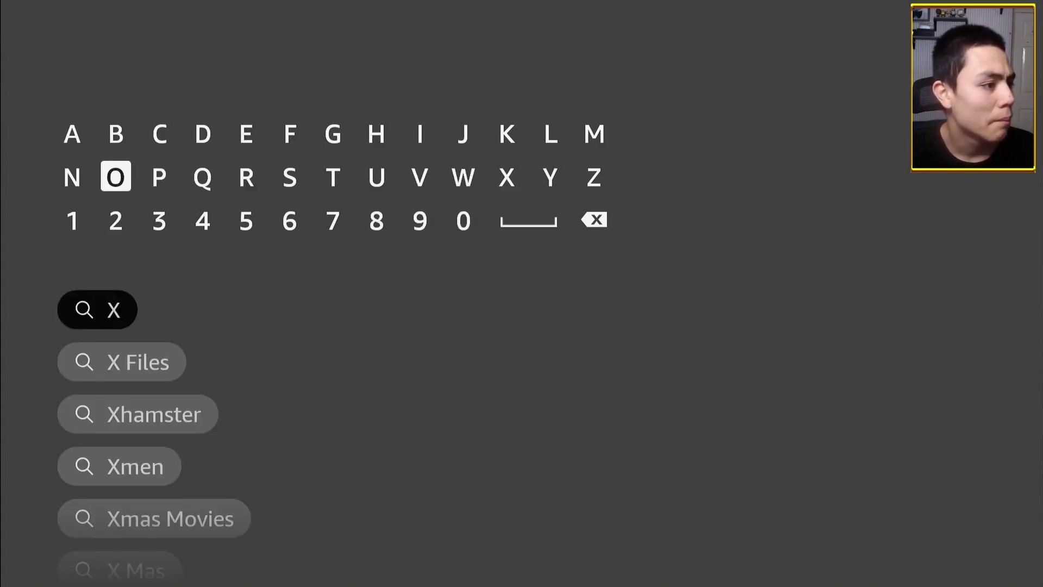
key("Right")
key("Return")
key("Right")
key("Right")
key("Right")
key("Down")
key("Down")
key("Down")
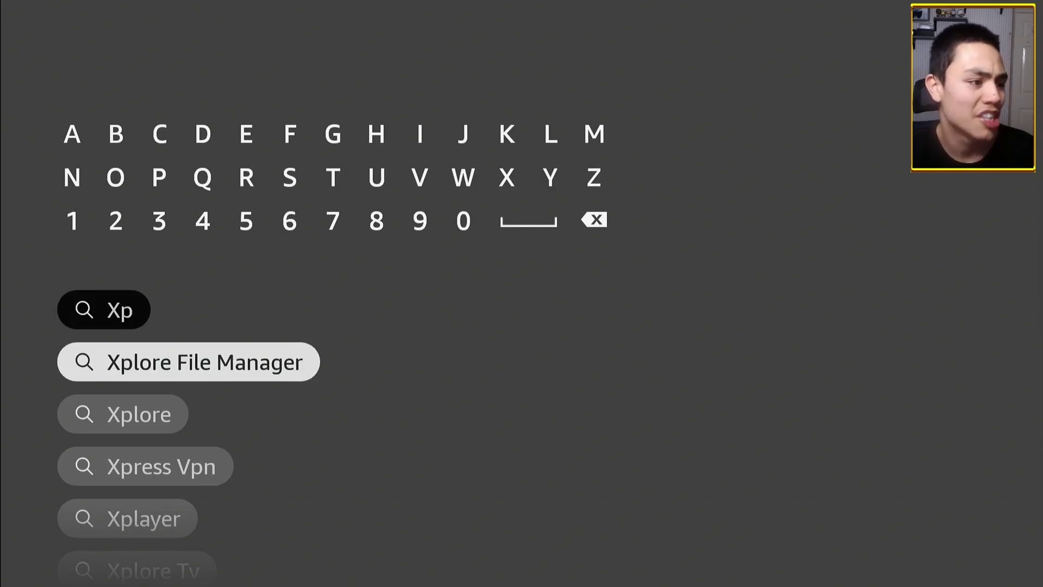
key("Return")
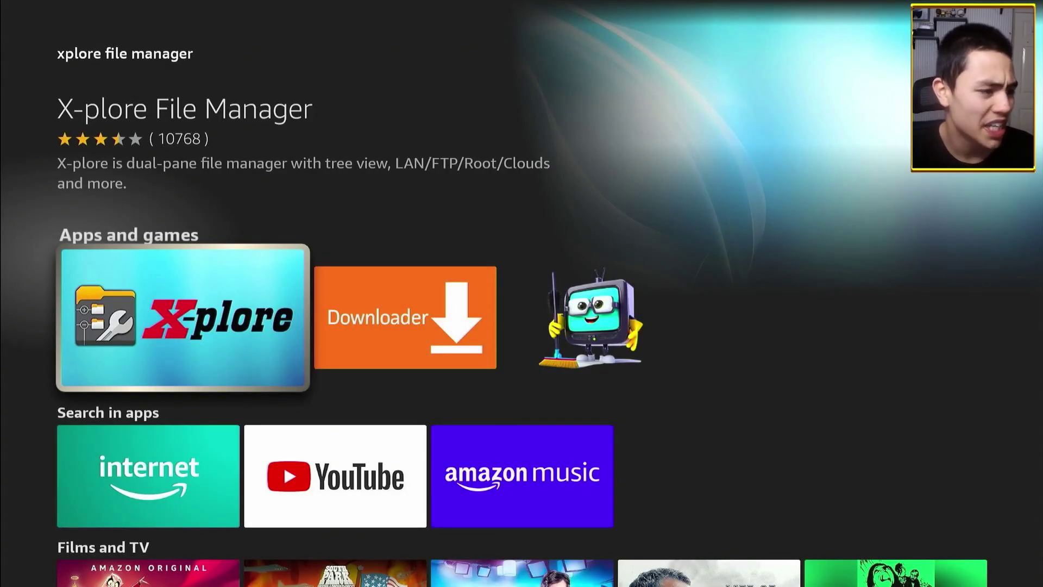
- Open the X-plore File Manager store page and install the app with Get
key("Return")
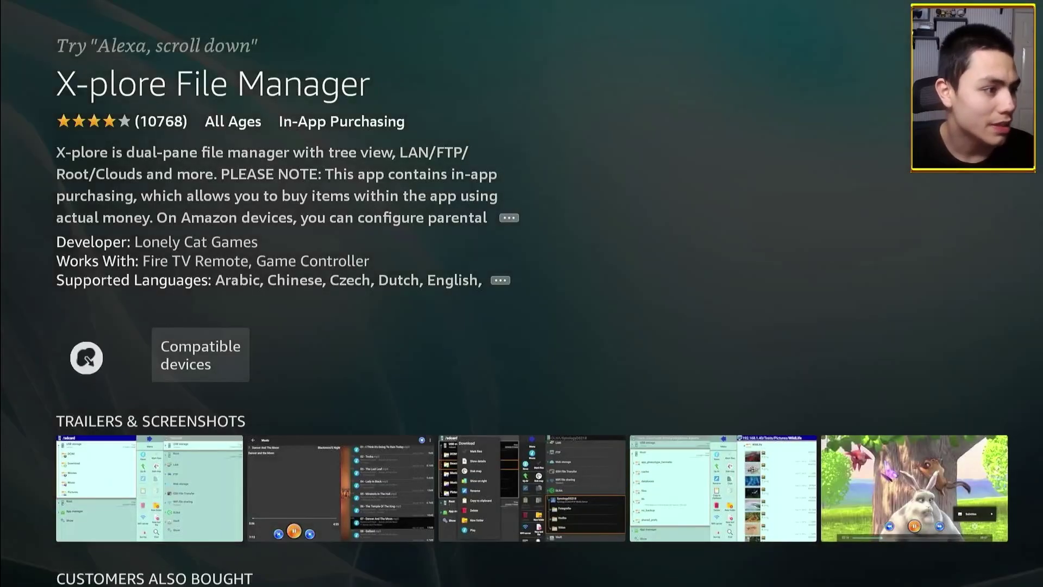
key("Return")
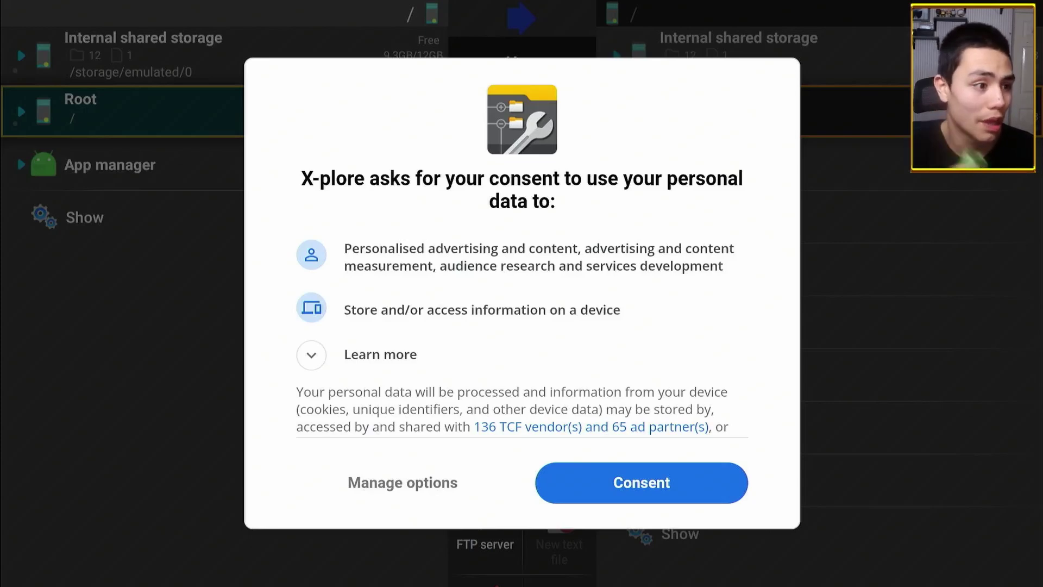
- Choose Consent on X-plore's personal-data consent prompt
key("Down")
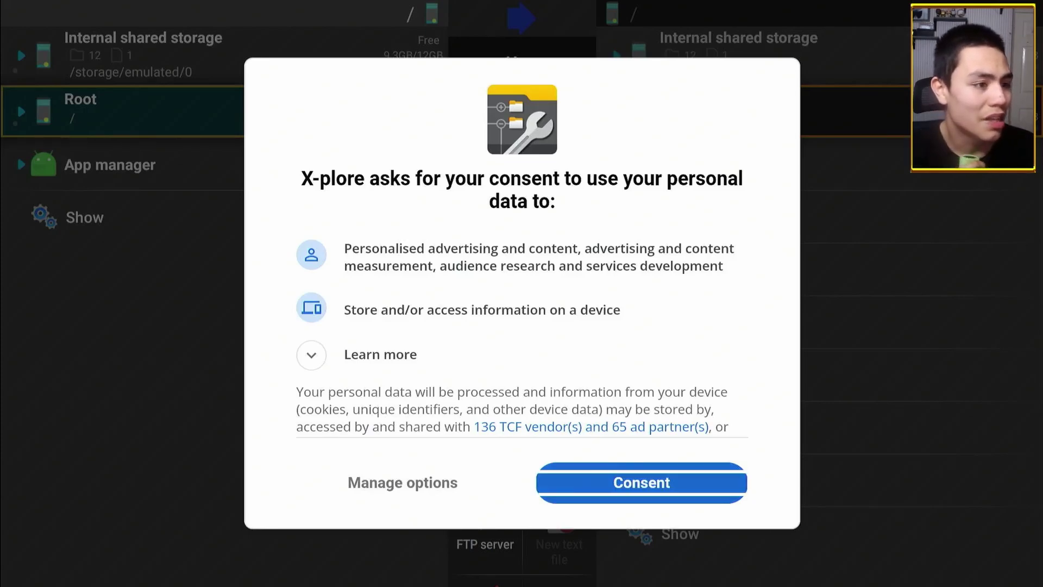
key("Left")
key("Right")
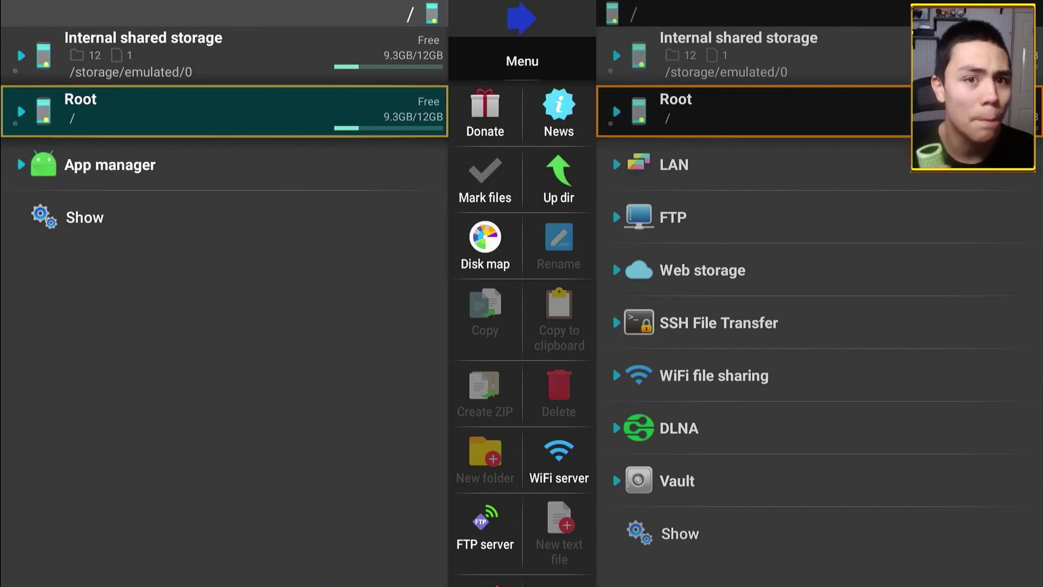
- Expand Internal shared storage in the left pane to list its folders
key("Right")
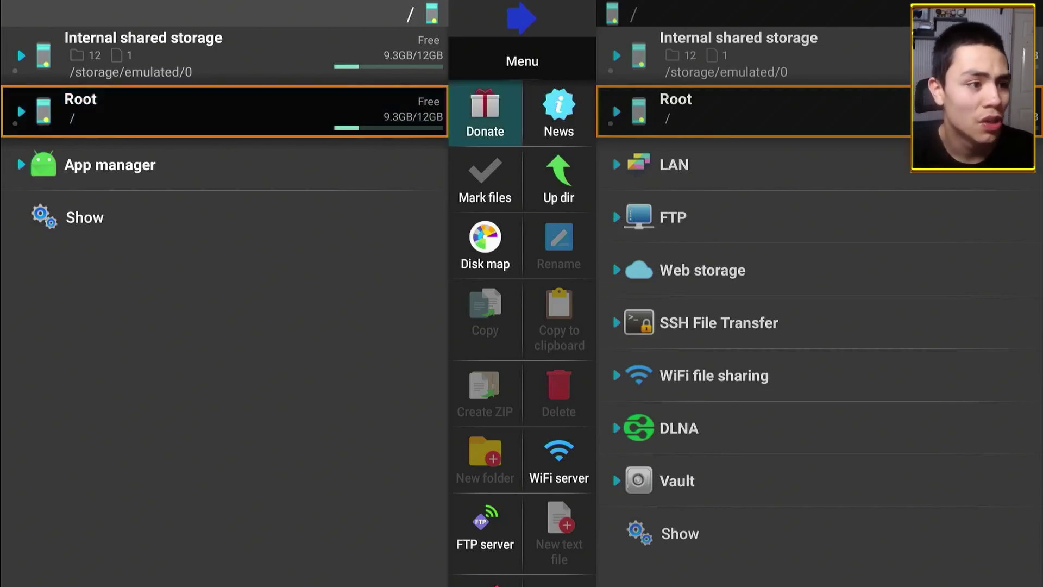
key("Down")
key("Down")
key("Up")
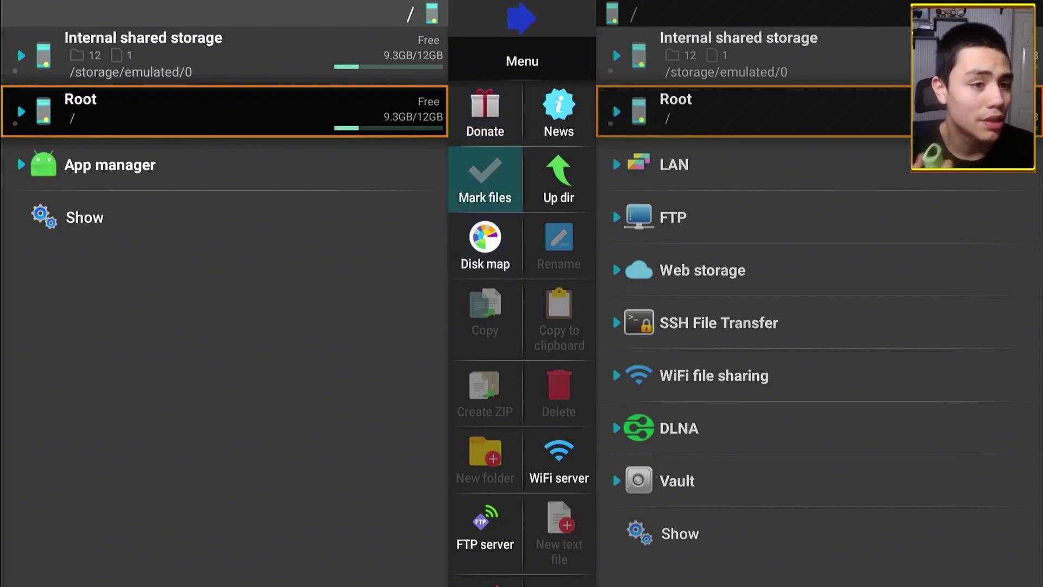
key("Up")
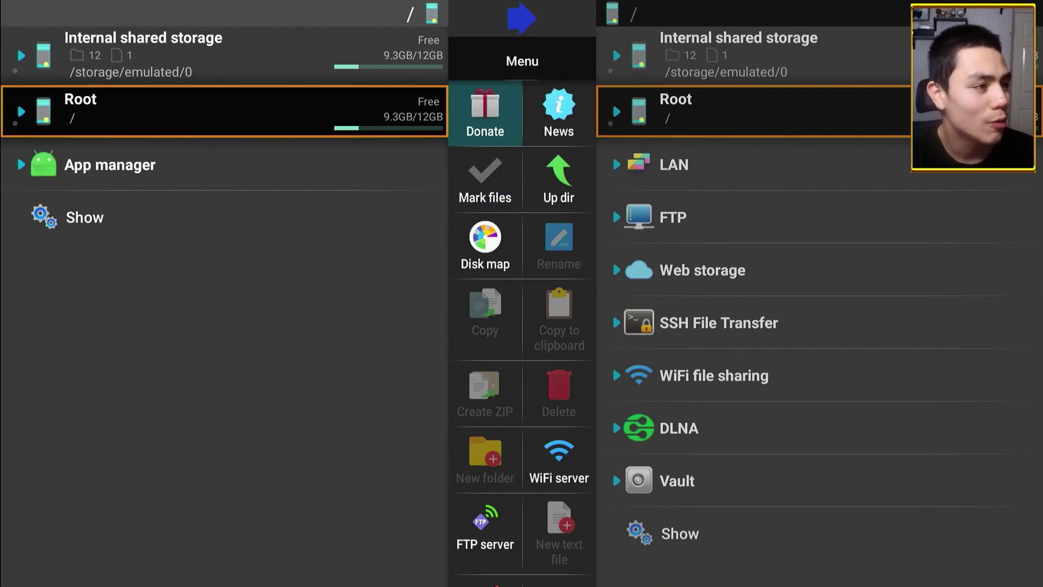
key("Left")
key("Up")
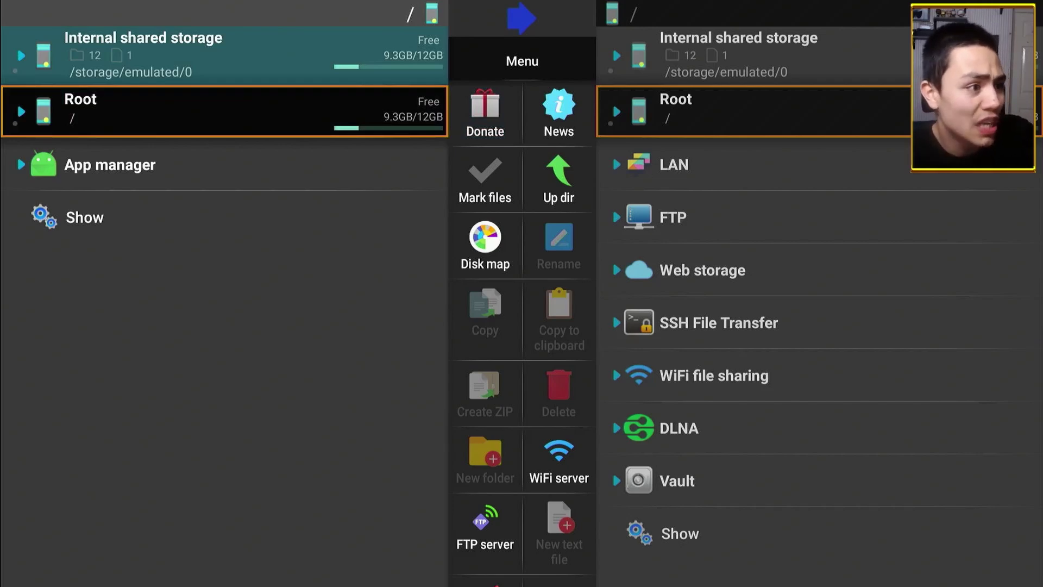
left_click(217, 54)
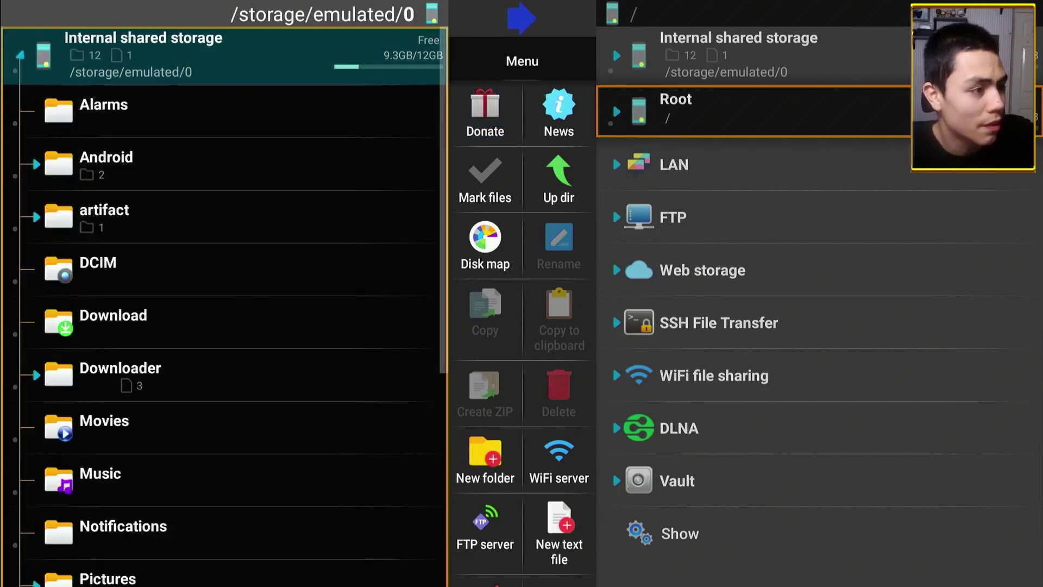
- Expand the Downloader folder to show the AptoideTV, Kodi 20.2 and VLC APKs
key("Down")
key("Down")
key("Down")
key("Down")
key("Down")
key("Down")
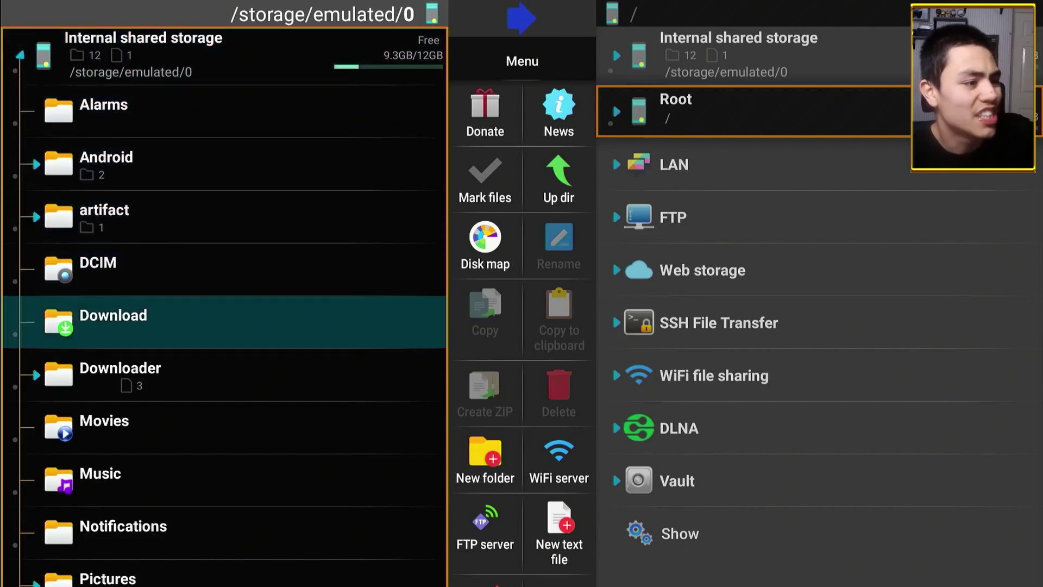
key("Down")
key("Down")
key("Down")
key("Down")
key("Down")
key("Down")
key("Down")
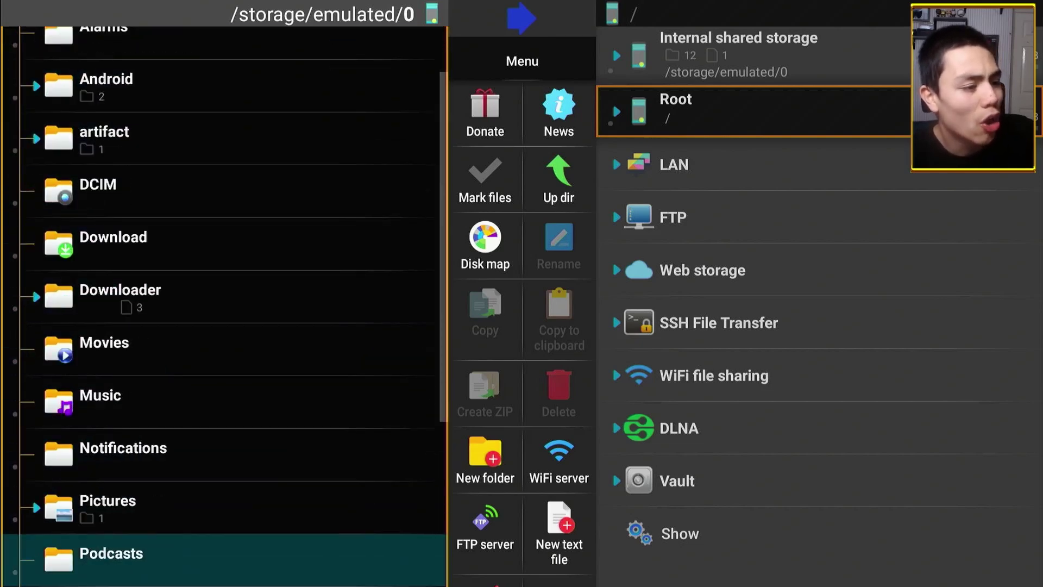
key("Down")
key("Up")
key("Up")
key("Up")
key("Up")
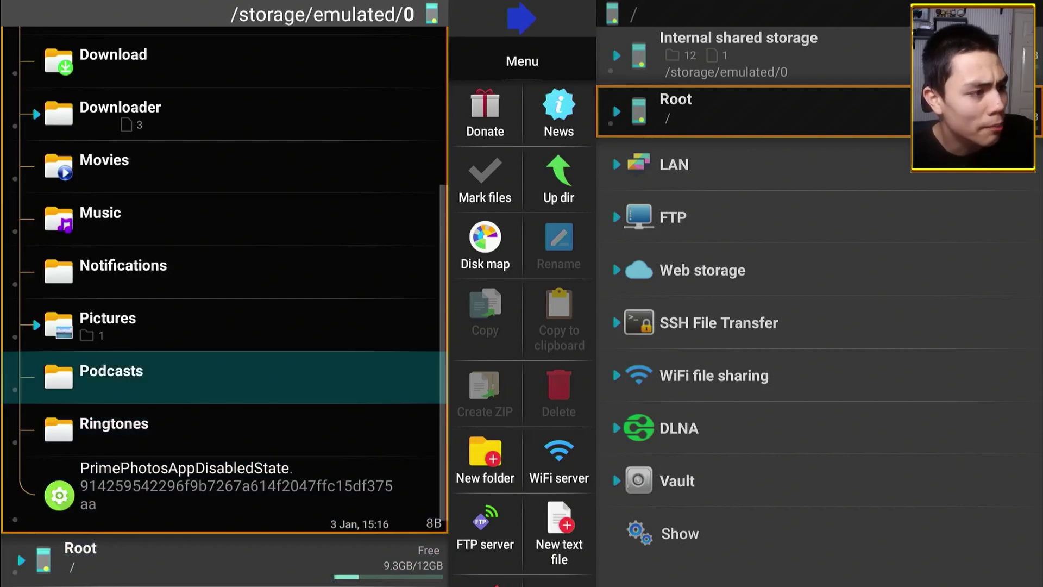
key("Up")
key("Up")
key("Up")
key("Up")
key("Up")
key("Up")
key("Up")
key("Up")
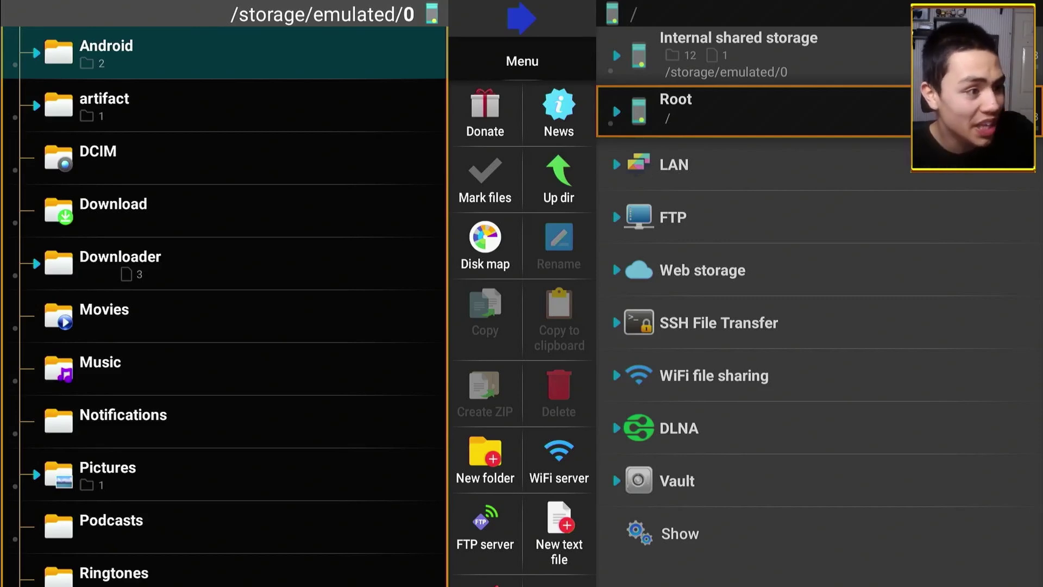
key("Down")
key("Down")
key("Down")
key("Down")
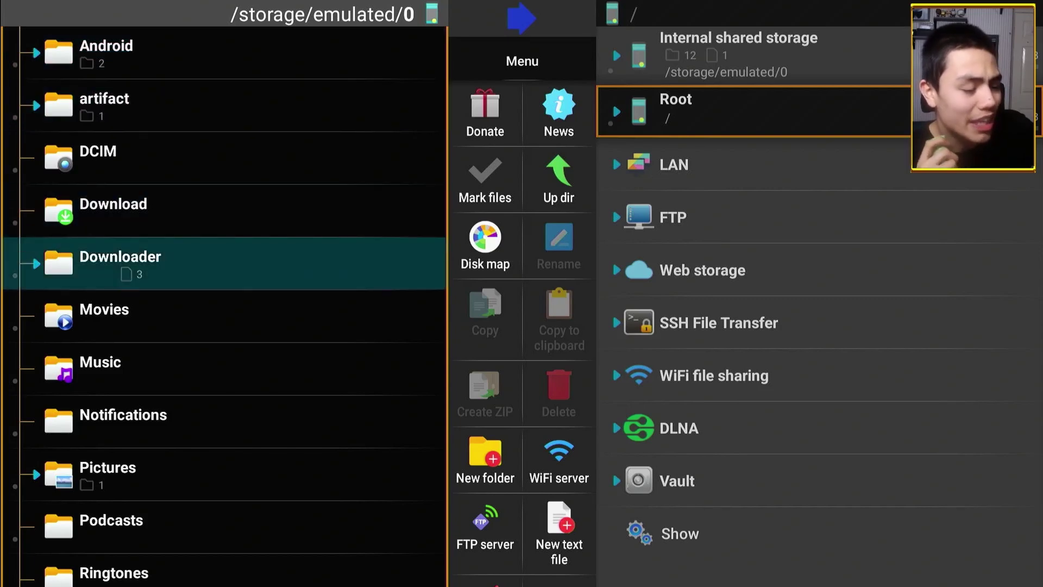
key("Return")
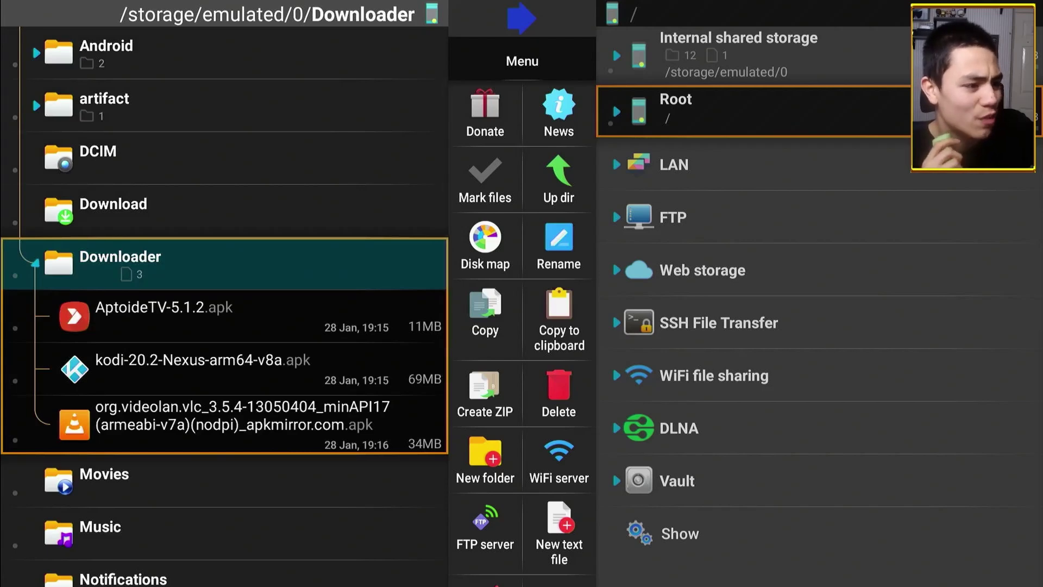
- Turn on Mark files mode from the file operations menu
key("Down")
key("Down")
key("Down")
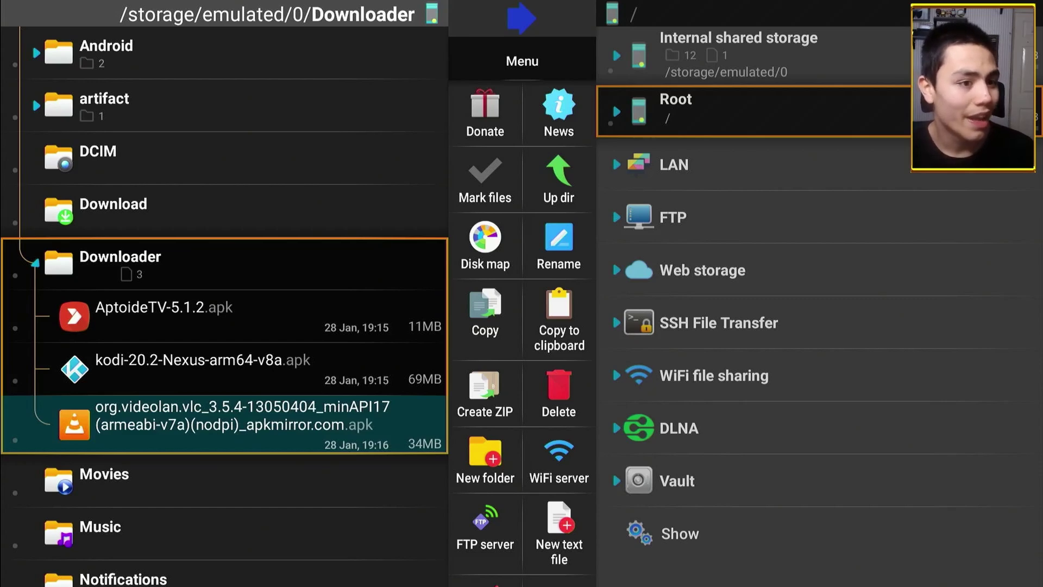
left_click(485, 394)
key("Up")
key("Up")
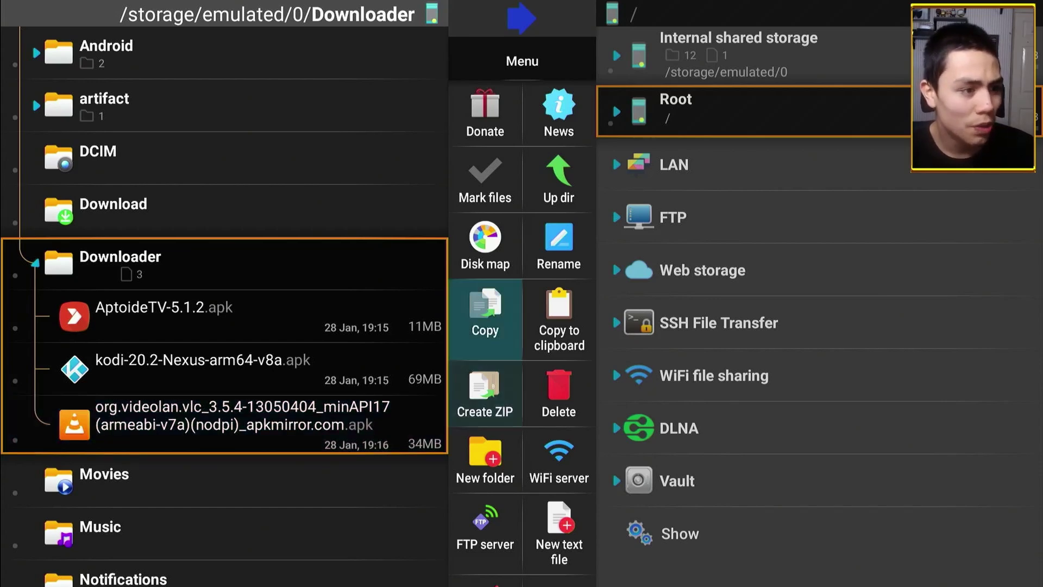
key("Up")
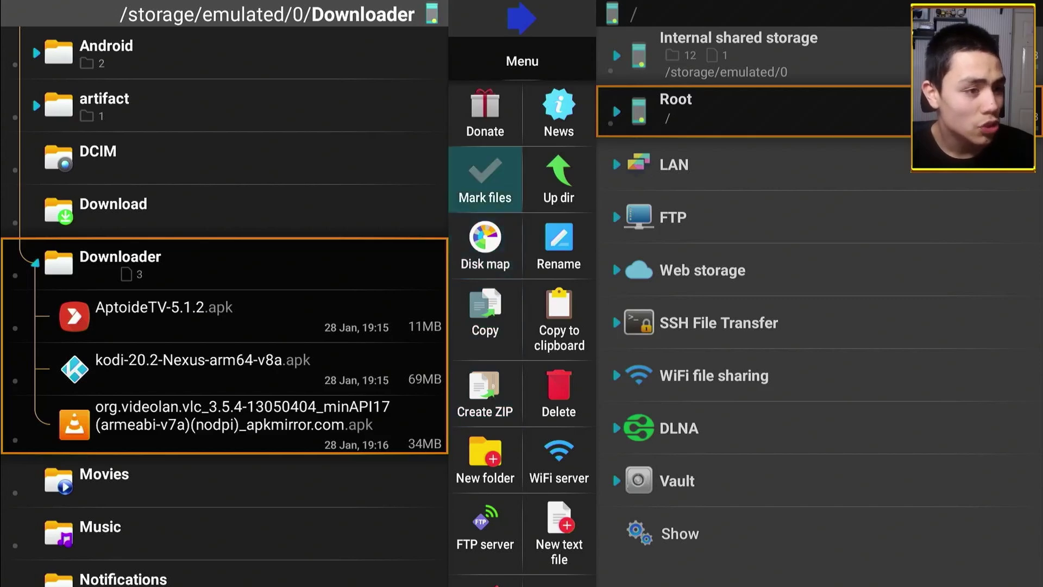
key("Return")
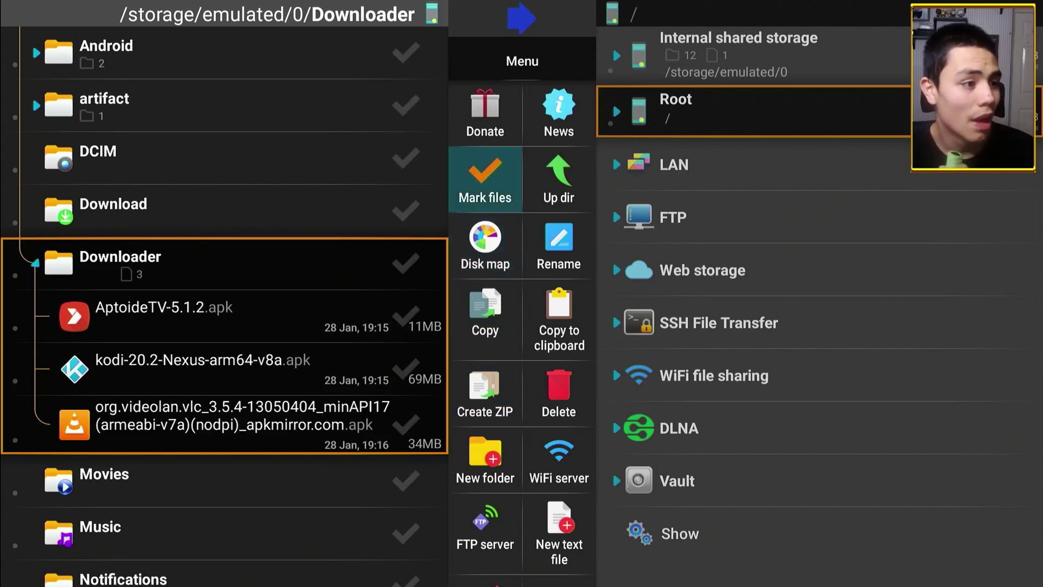
- Mark the AptoideTV, Kodi and VLC APK files in the Downloader folder
key("Left")
key("Up")
key("Up")
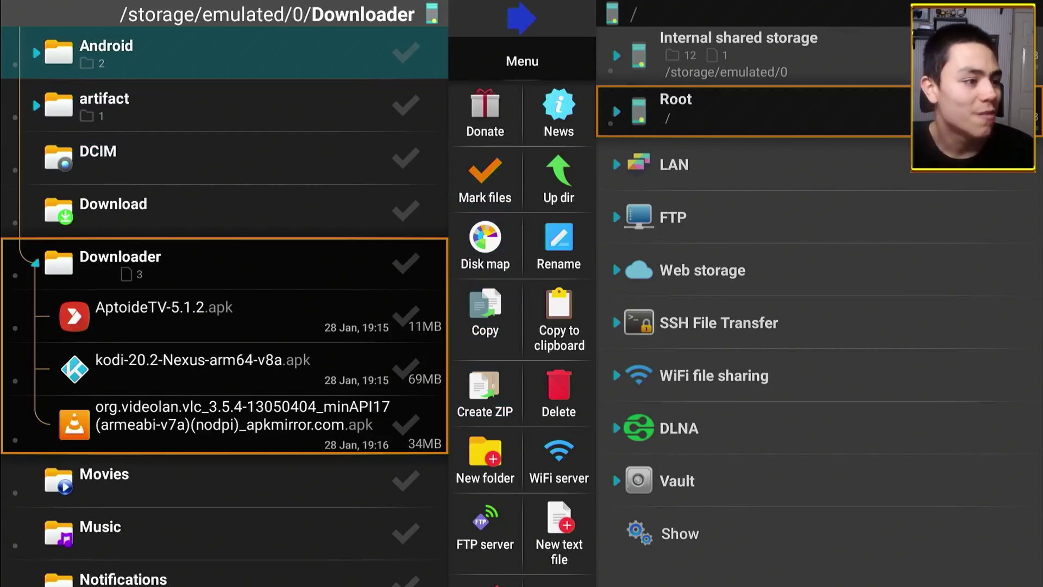
key("Down")
key("Down")
key("Down")
key("Down")
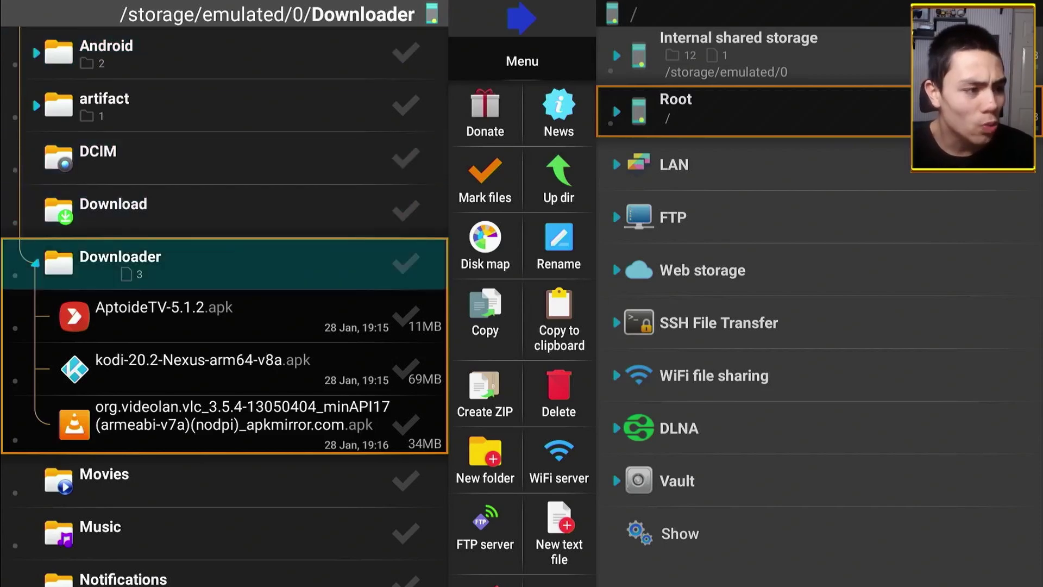
key("Down")
key("space")
key("Down")
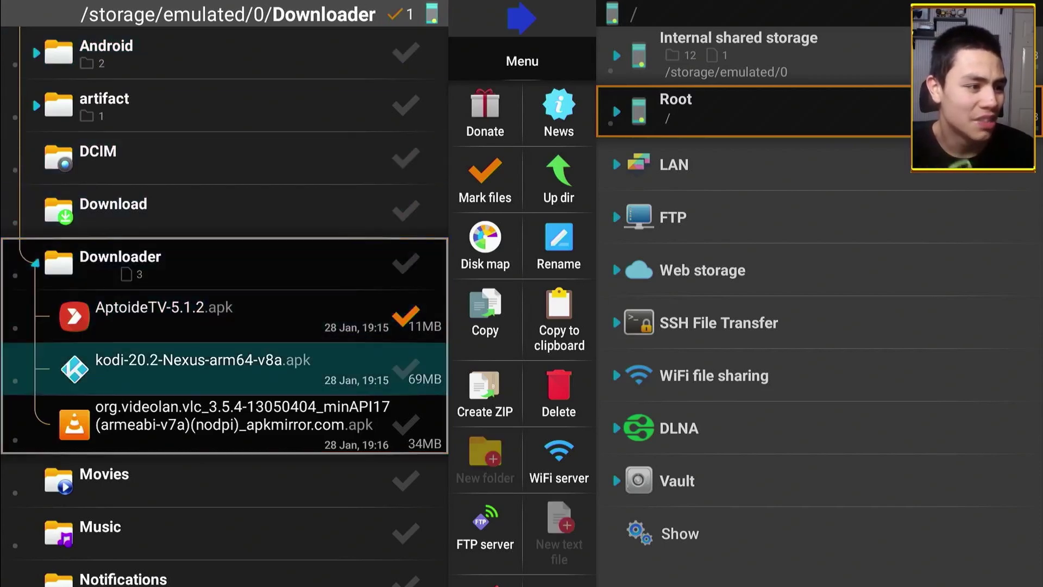
key("space")
key("Down")
key("space")
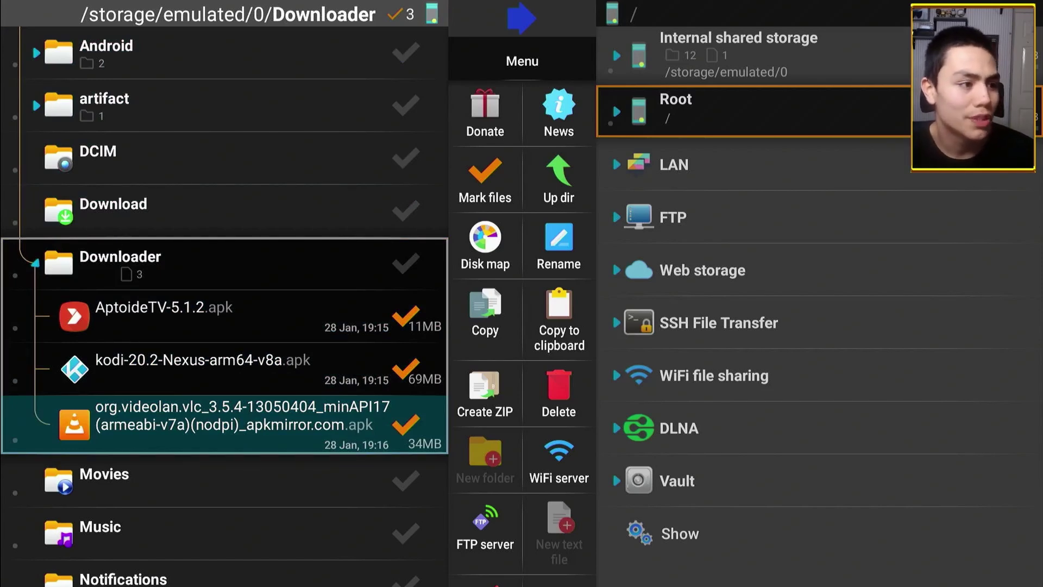
key("Up")
key("Up")
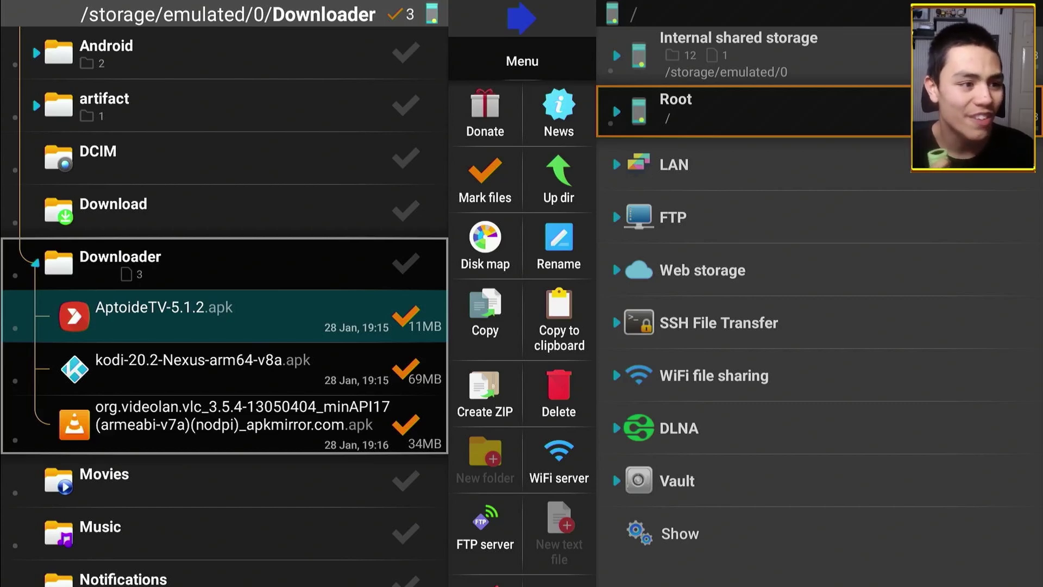
- Delete the three marked APK files and confirm with OK
left_click(485, 320)
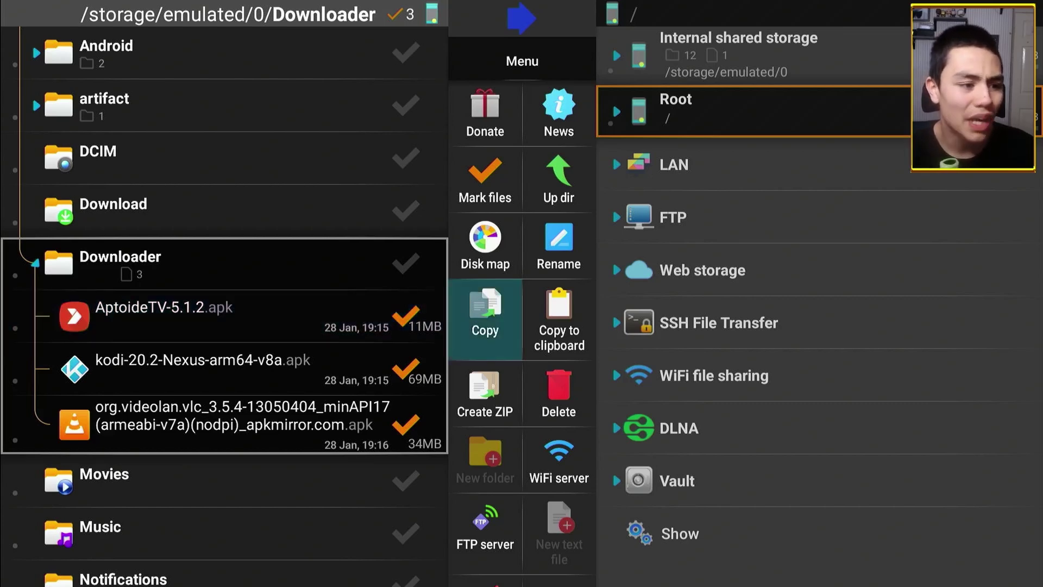
key("Down")
key("Right")
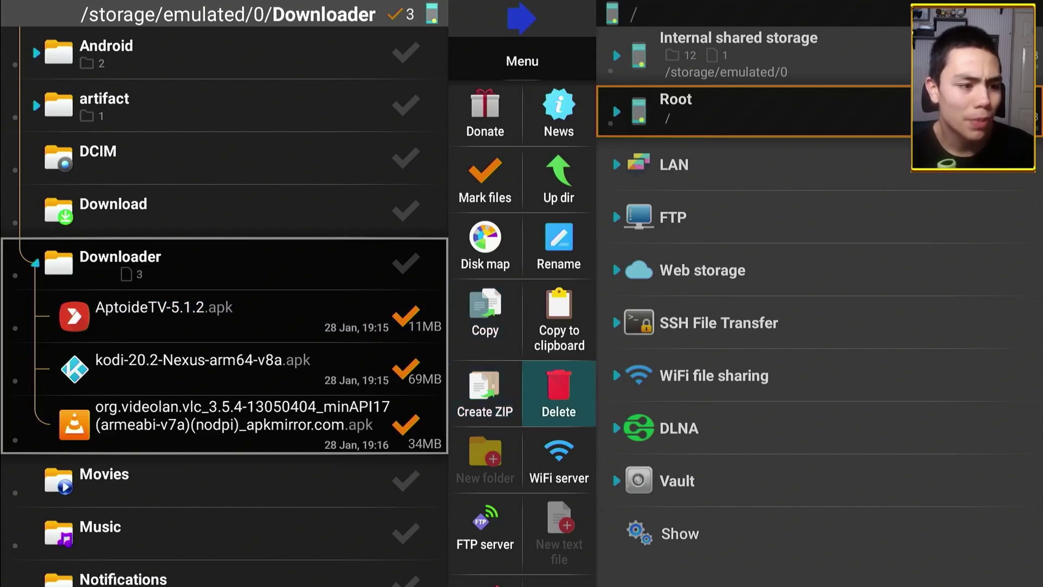
key("Return")
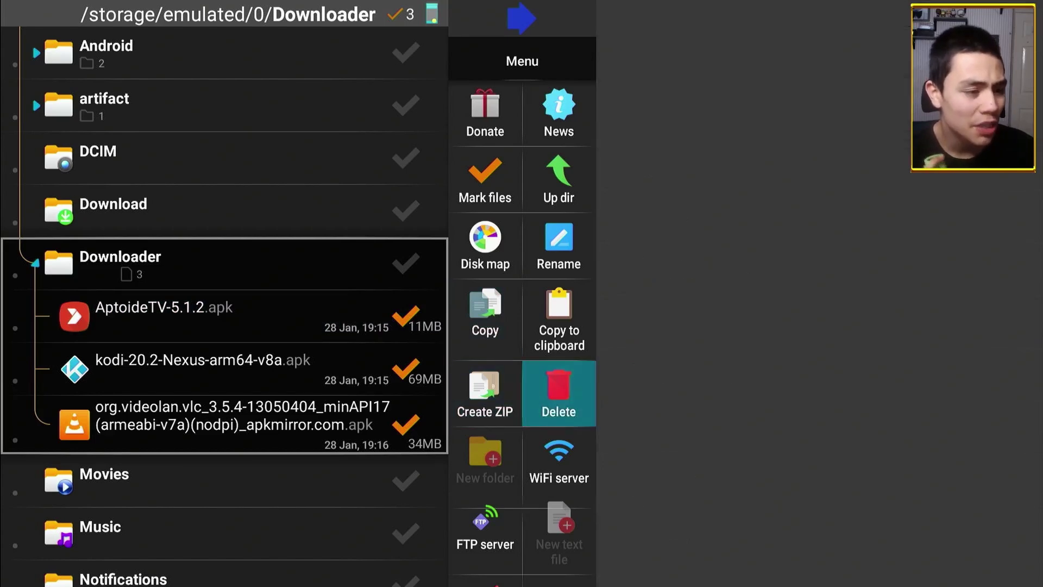
key("Down")
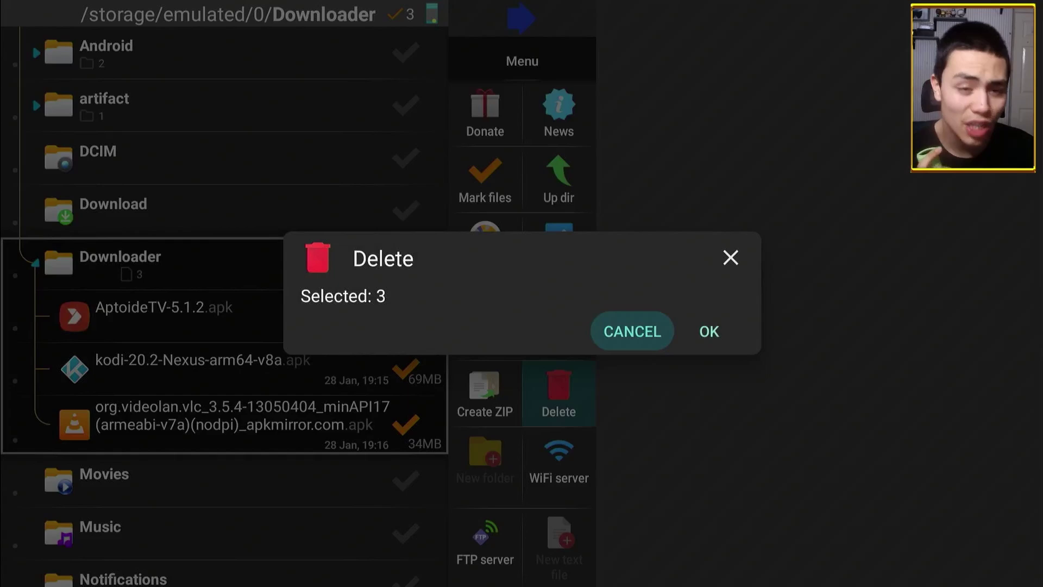
key("Right")
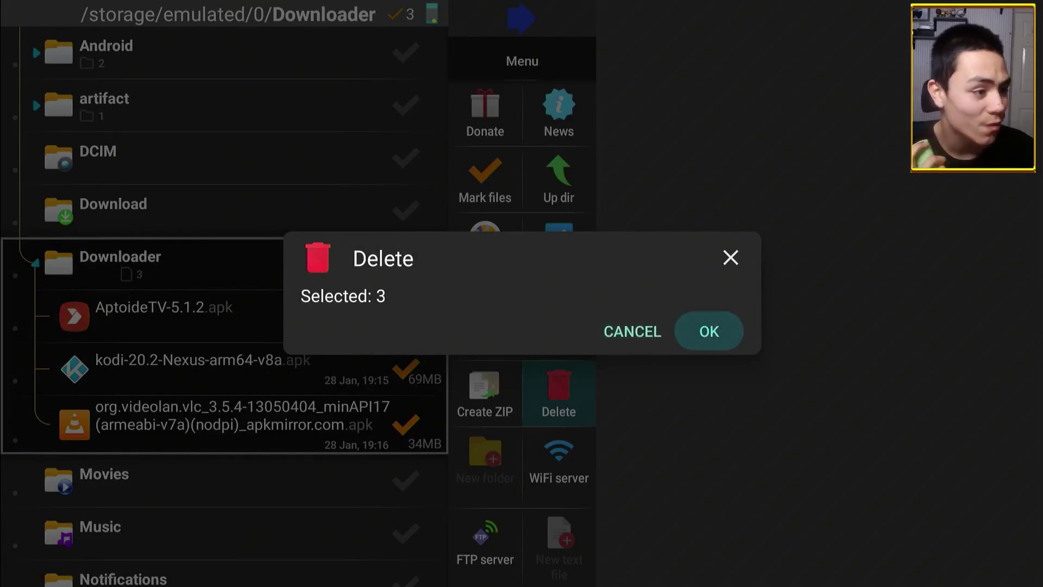
key("Return")
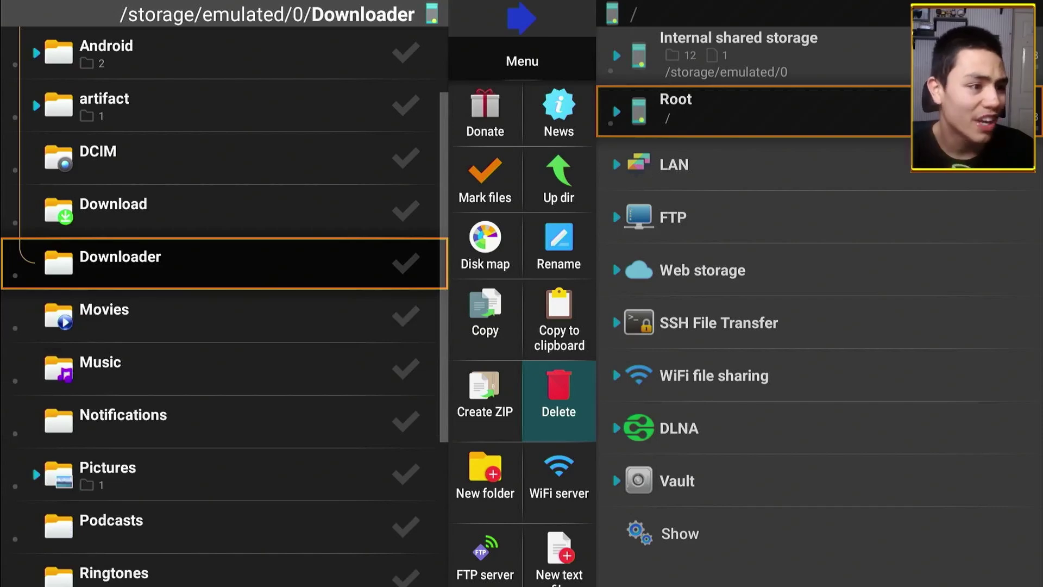
key("Up")
key("Up")
key("Up")
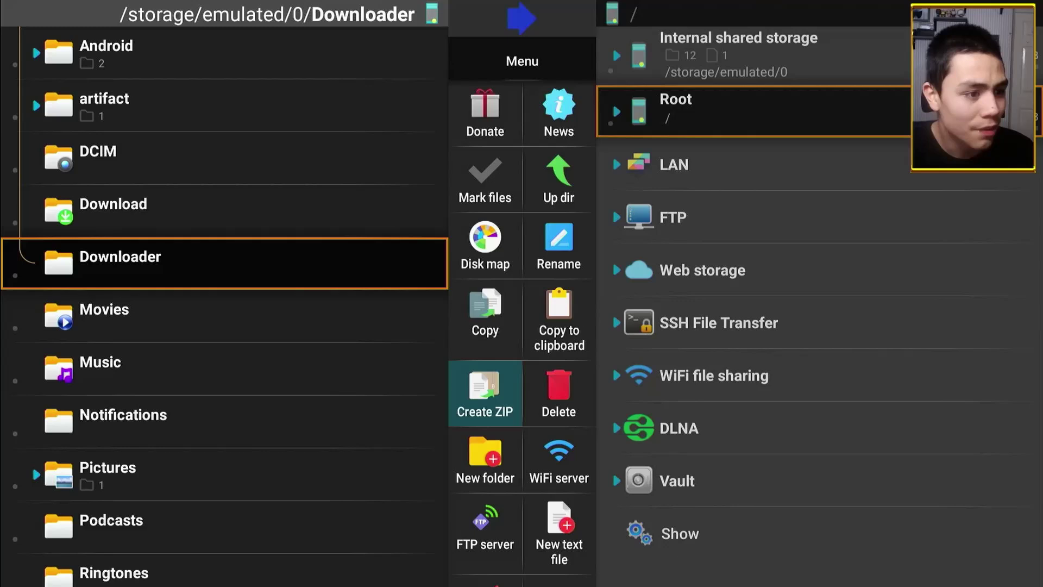
key("Right")
key("Down")
key("Down")
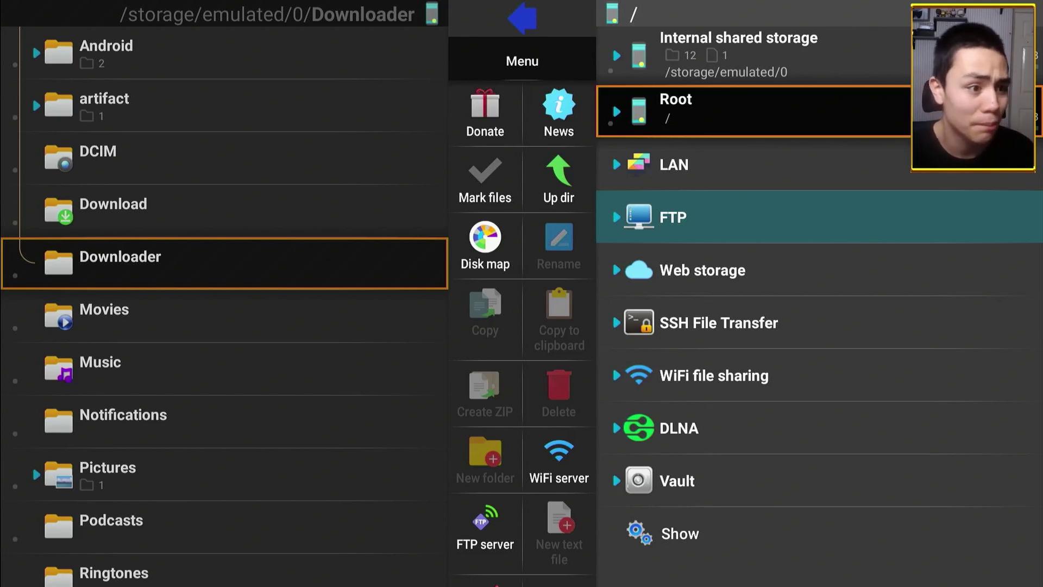
- Expand and collapse the FTP, Web storage and SSH File Transfer sections
left_click(672, 217)
left_click(712, 322)
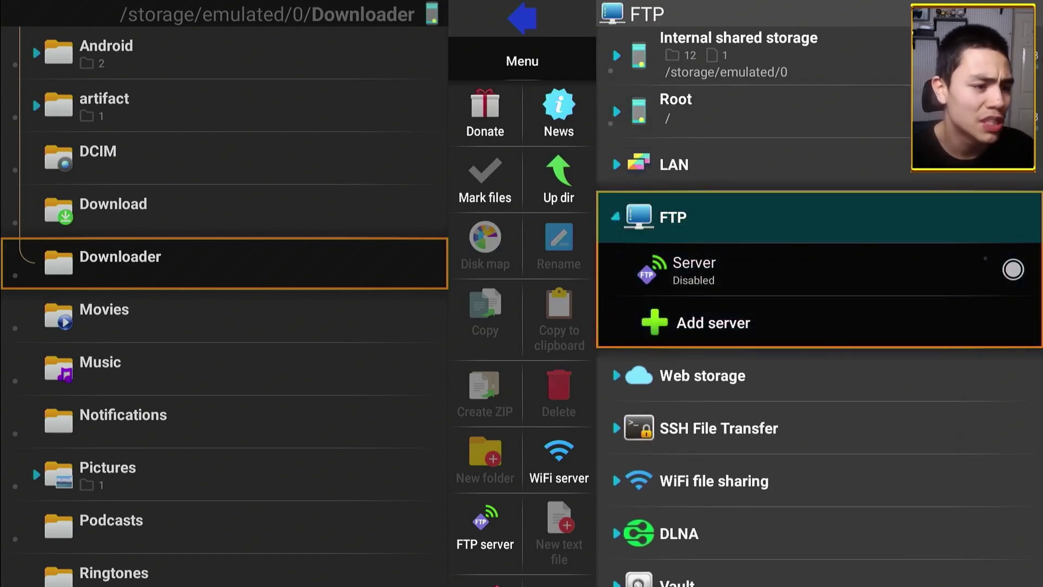
key("Left")
key("Down")
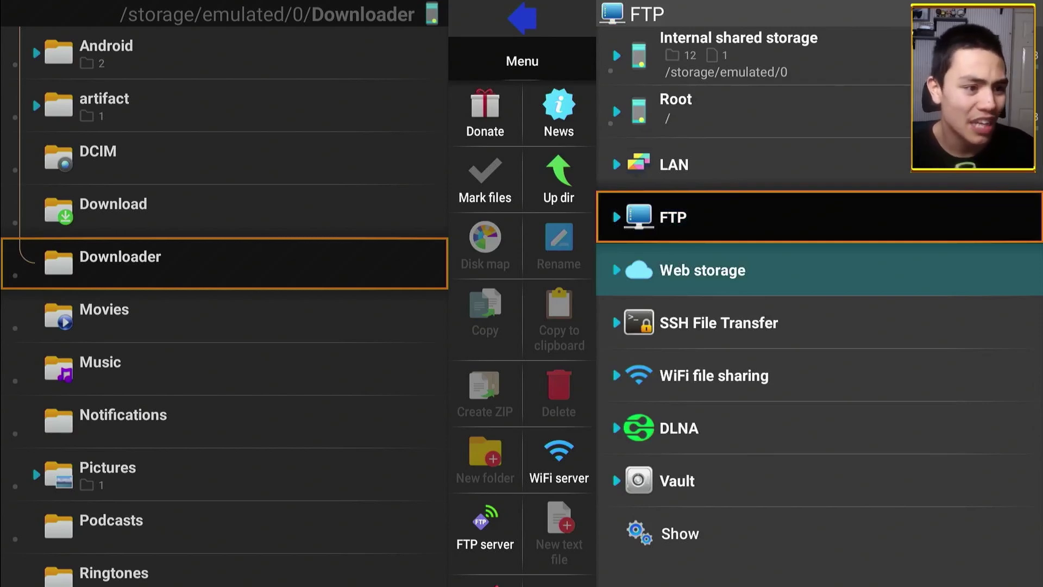
key("Return")
key("Down")
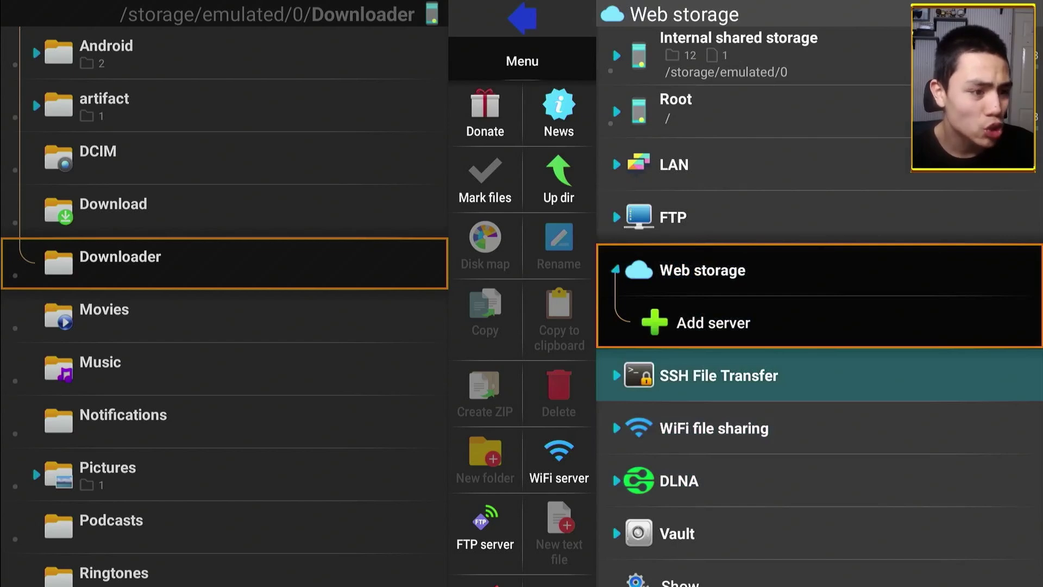
key("Return")
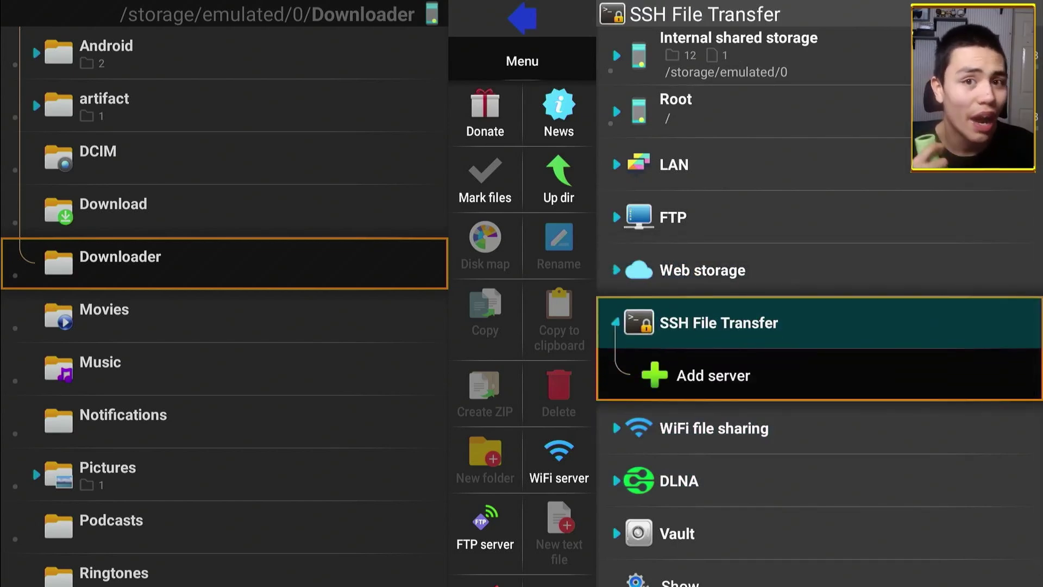
key("Left")
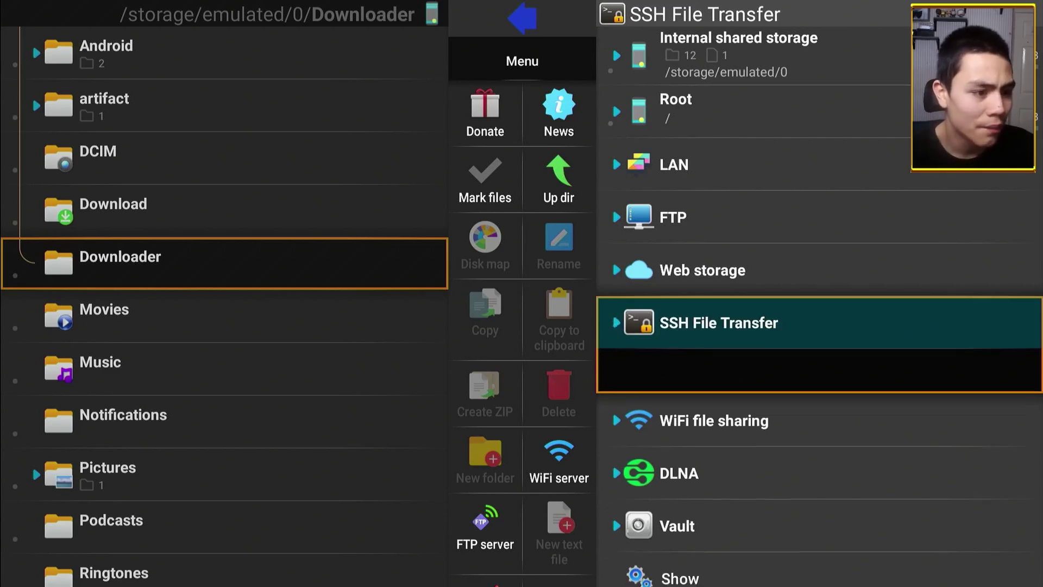
- Expand WiFi file sharing to see its Disabled Server and Add device entries
key("Down")
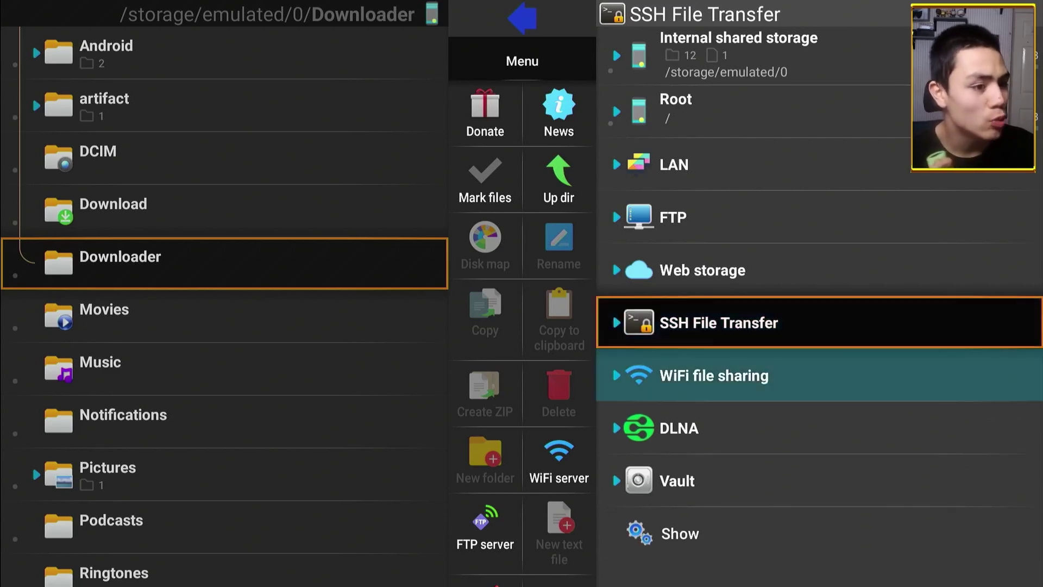
key("Return")
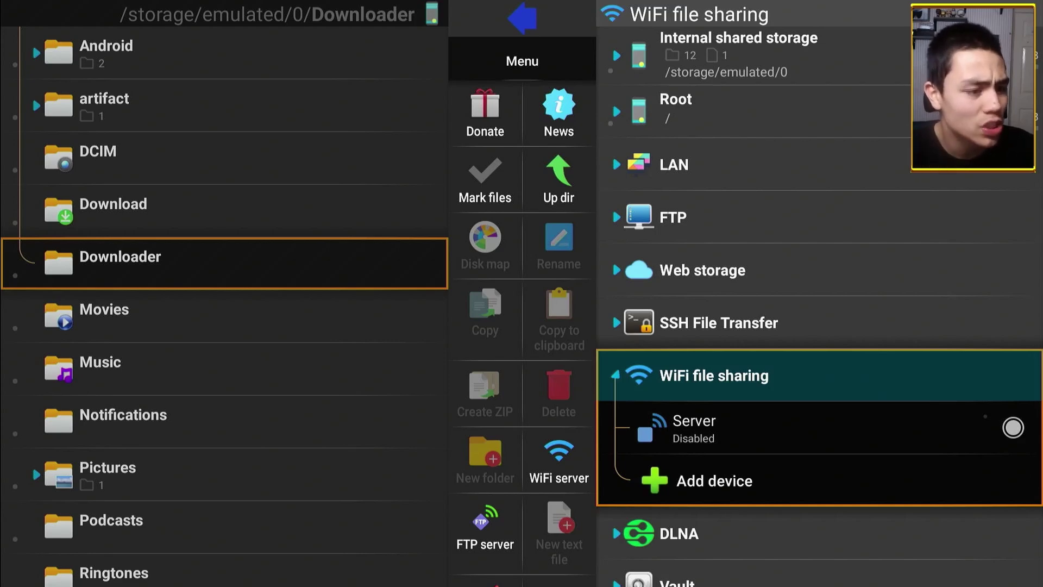
key("Down")
key("Down")
key("Down")
key("Down")
key("Down")
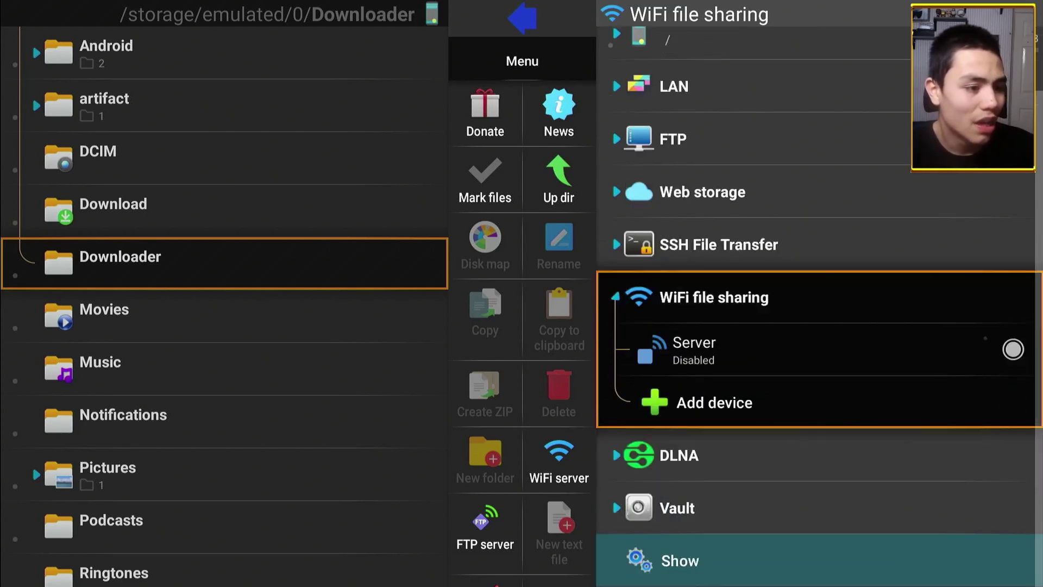
key("Up")
key("Up")
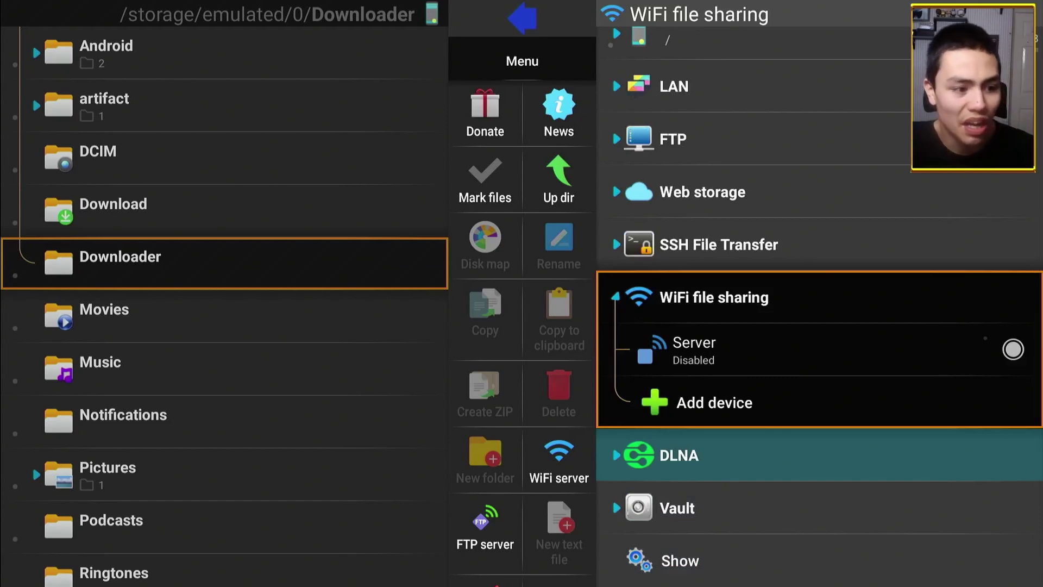
key("Down")
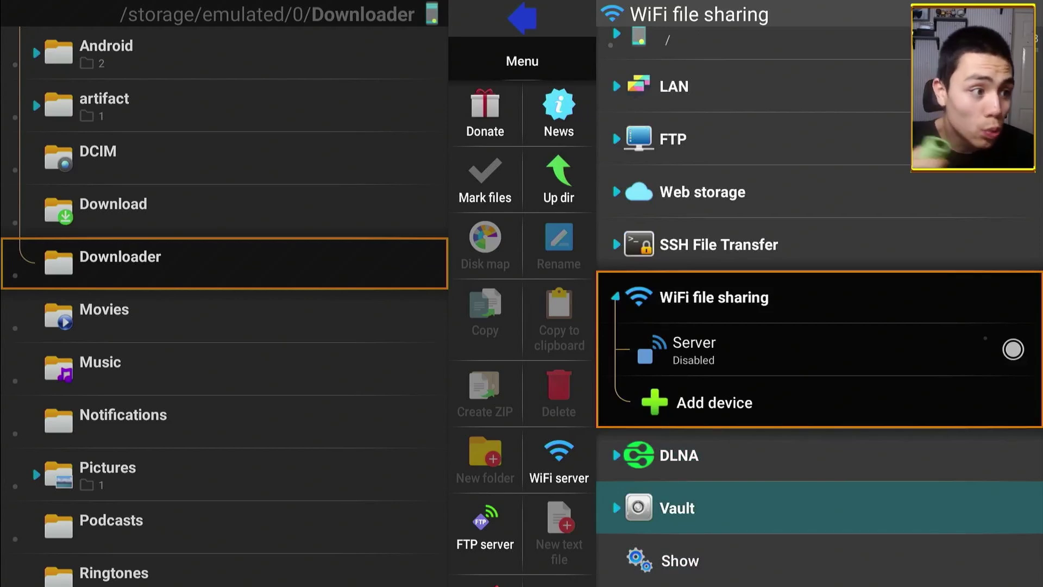
key("Left")
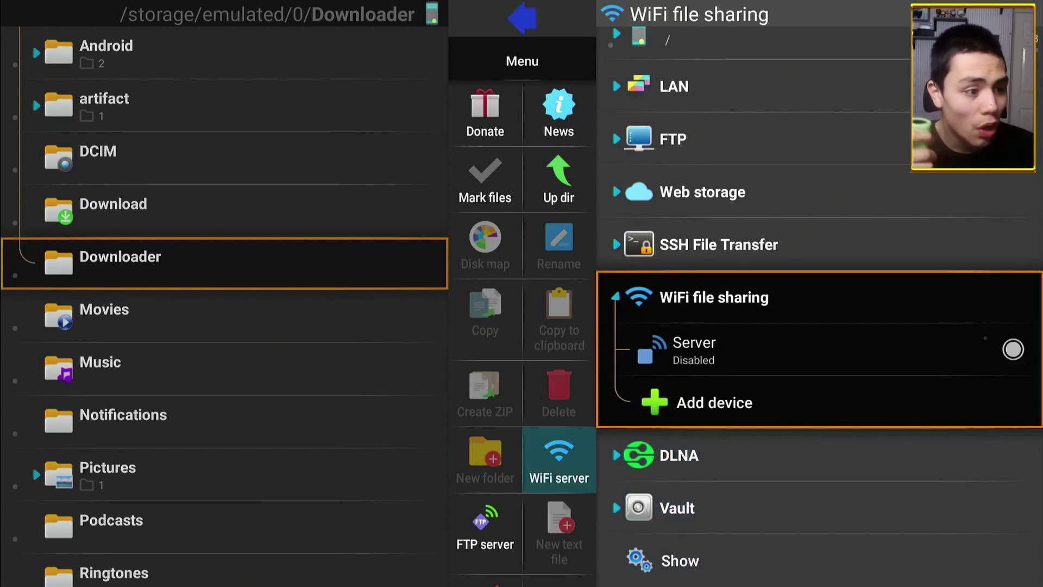
key("Down")
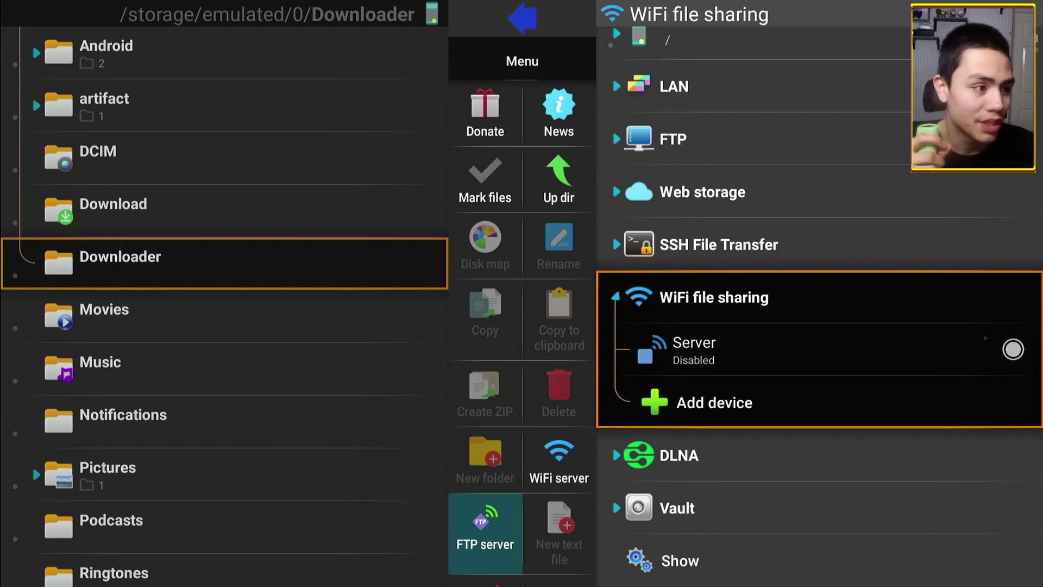
key("Escape")
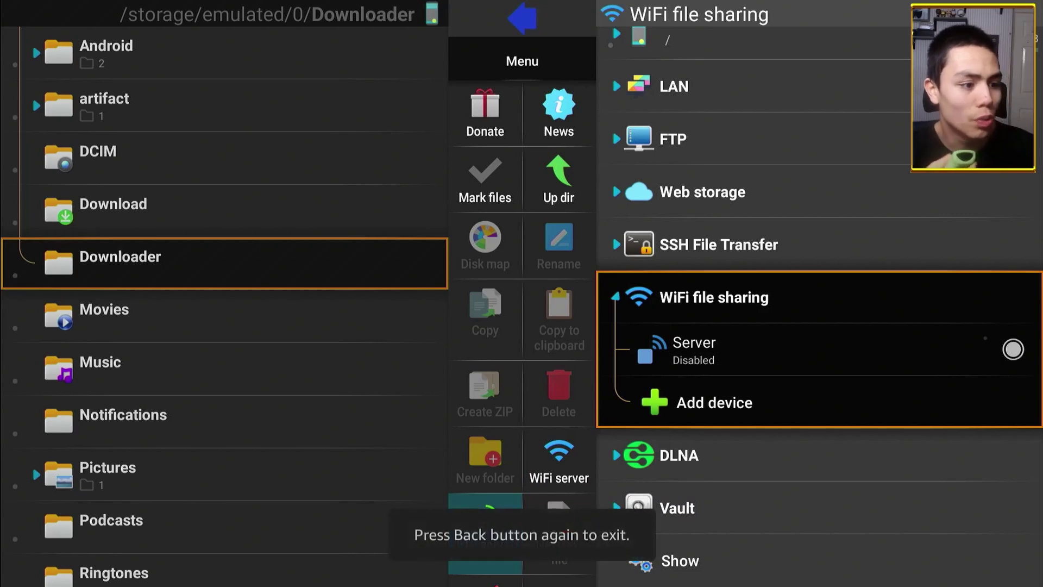